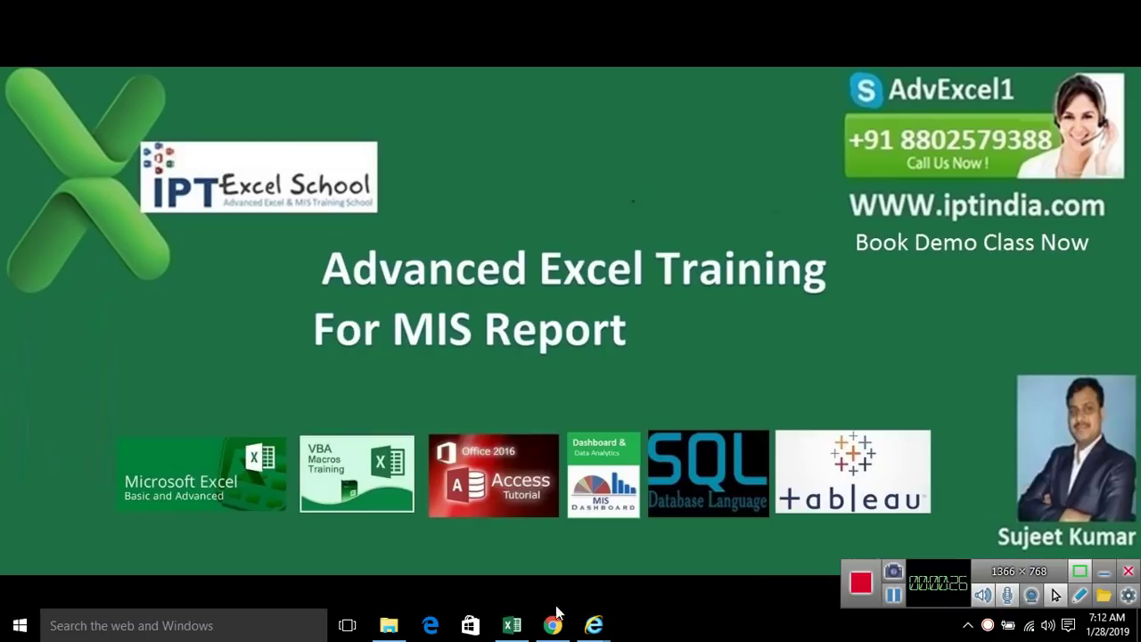
Bring the Excel workbook forward and review the TEXTJOIN formula in B3 on sheet 1
click(522, 628)
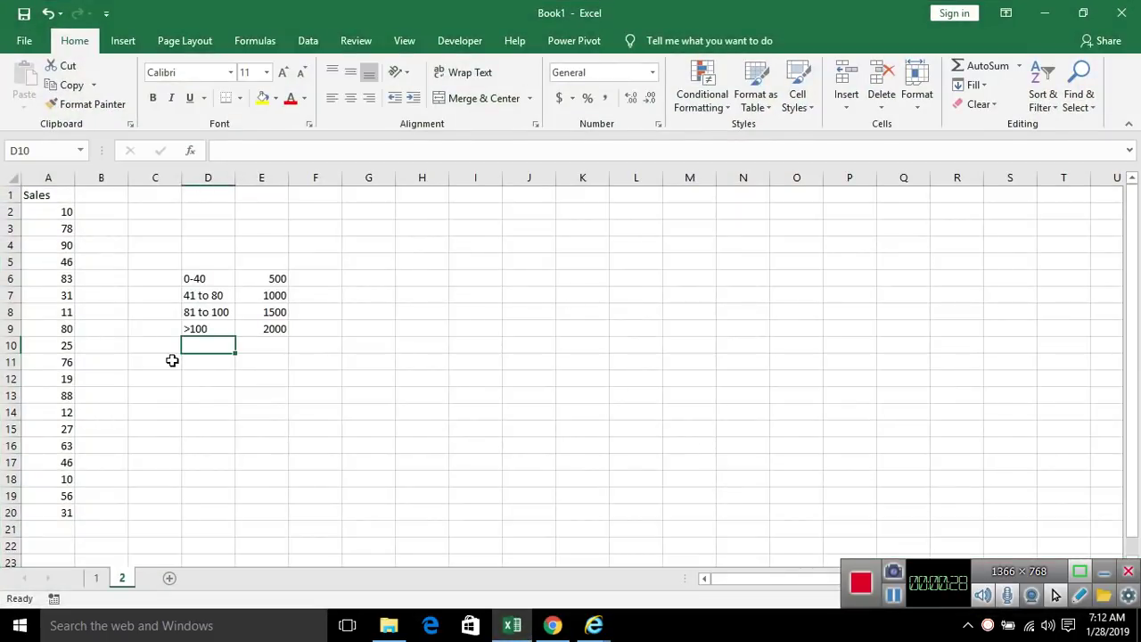
click(98, 579)
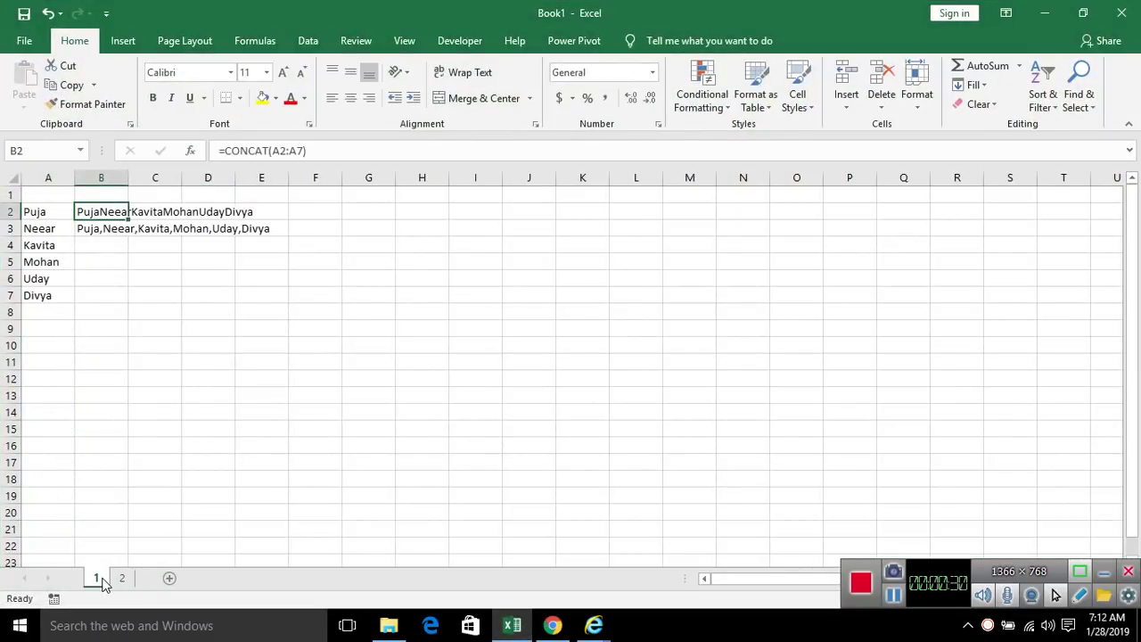
click(105, 228)
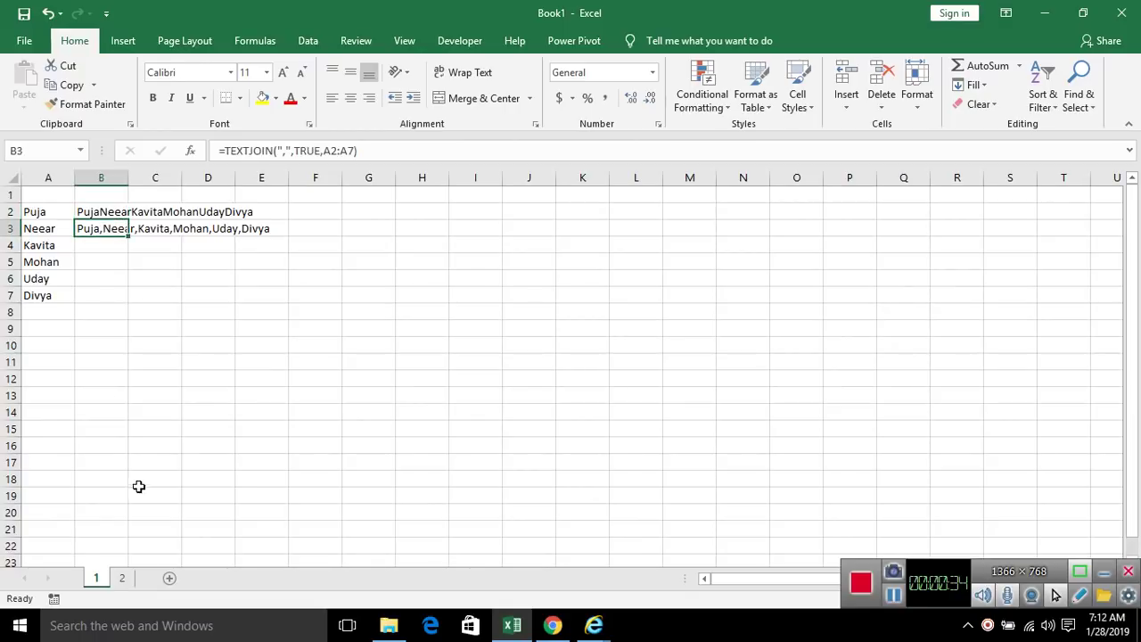
On sheet 2 with the Sales data, start a formula in cell B2
click(119, 581)
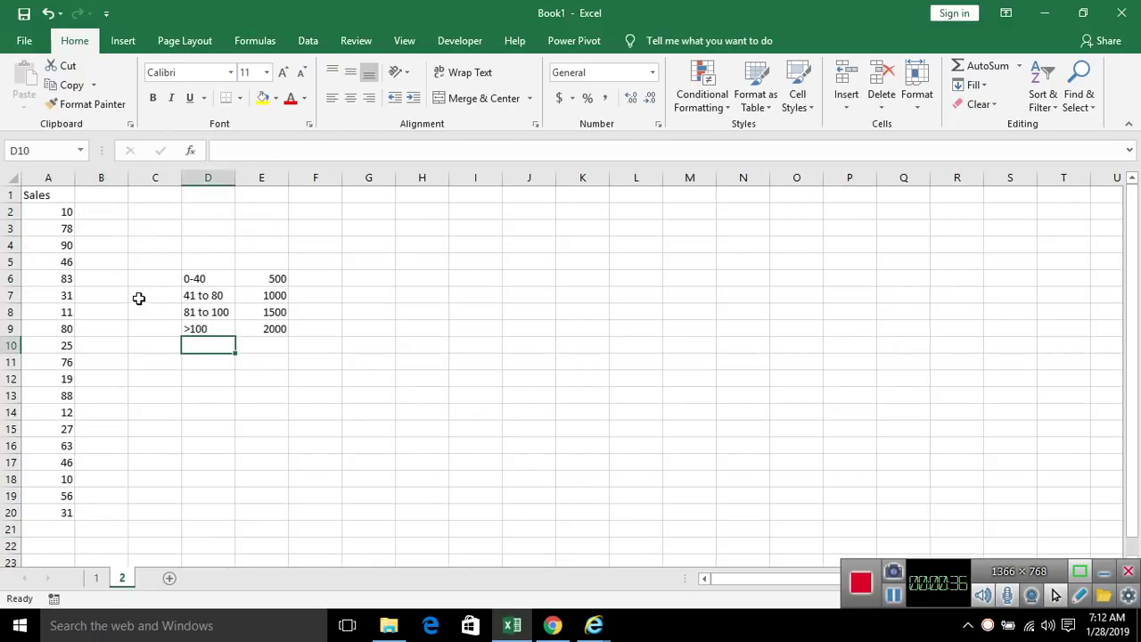
click(95, 200)
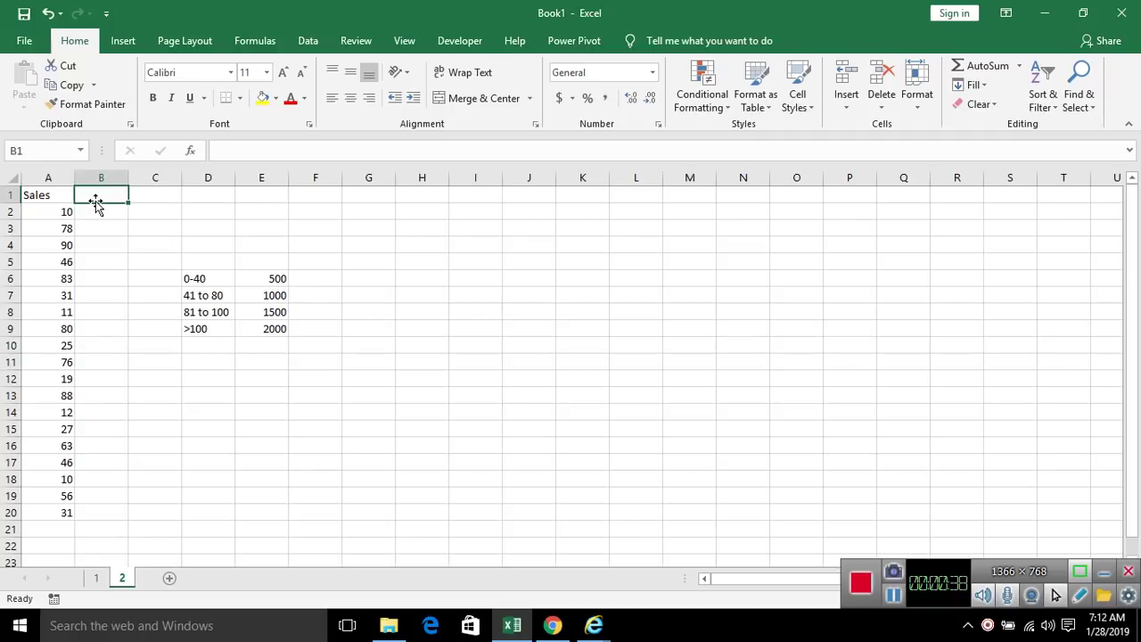
key(Return)
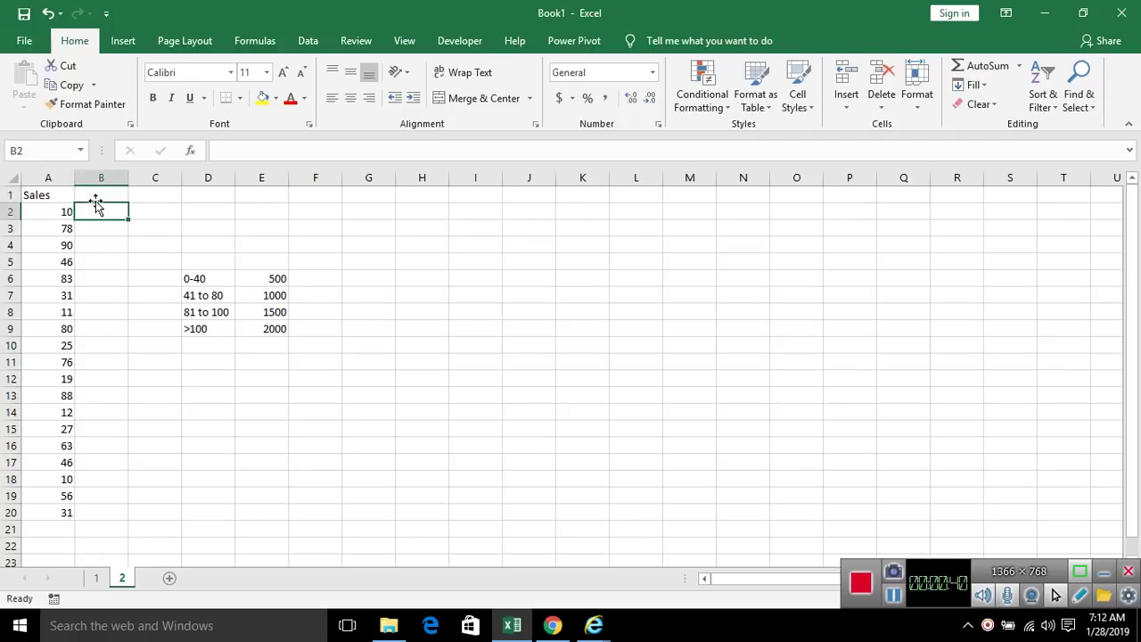
text(=)
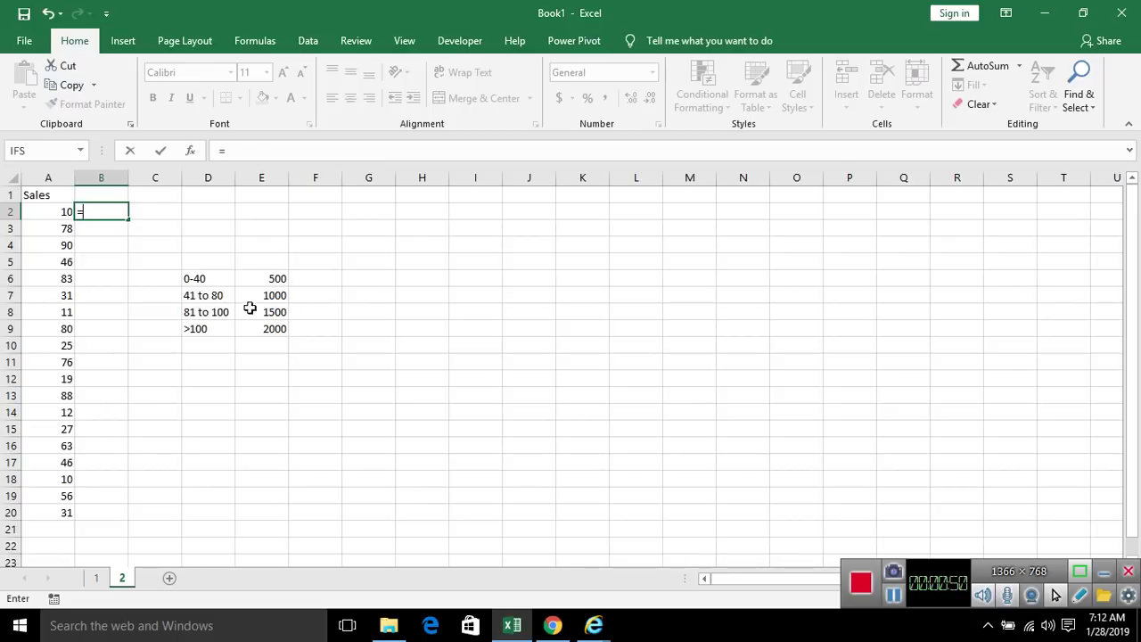
Enter =IF(A2<=40,500,IF(A2<=80,1000 in B2, accepting Excel's correction so it returns 500
text(IF)
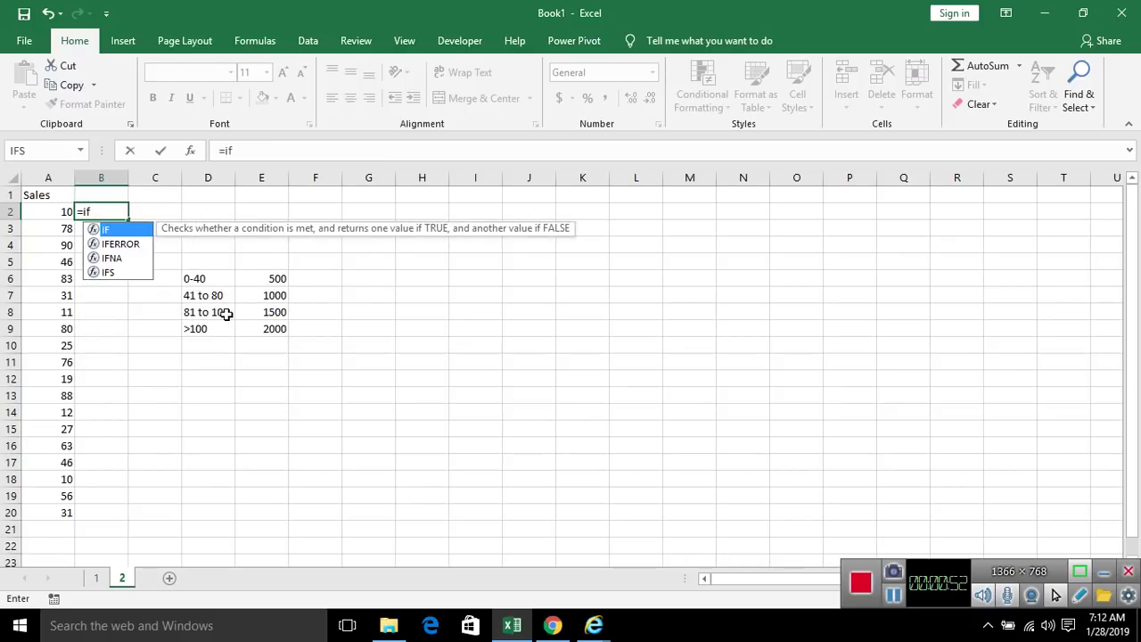
text(()
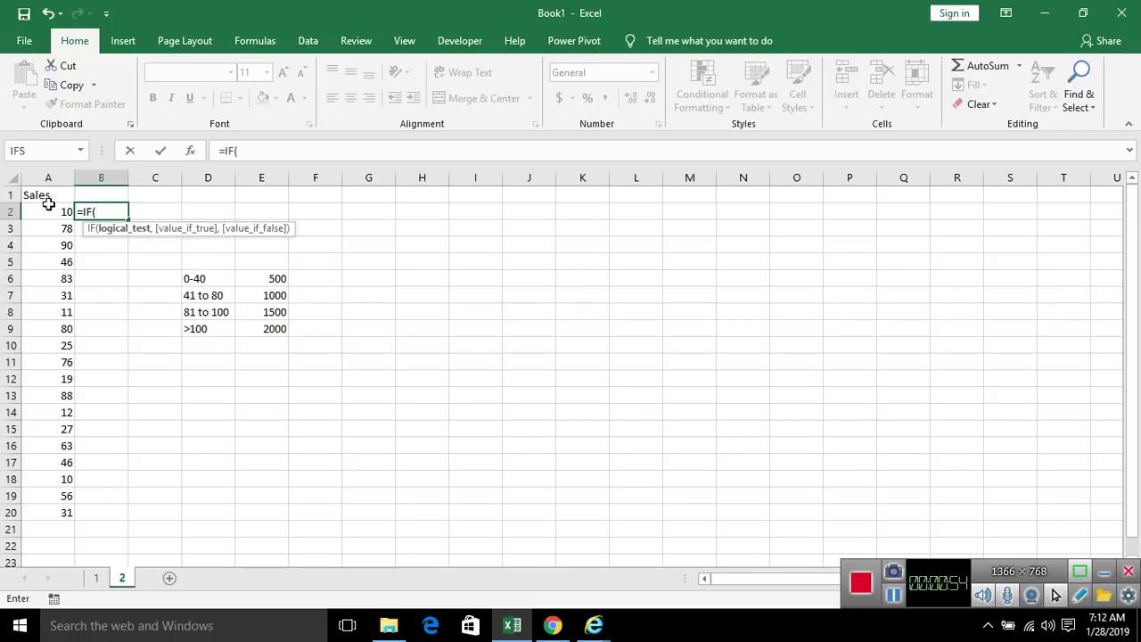
click(51, 208)
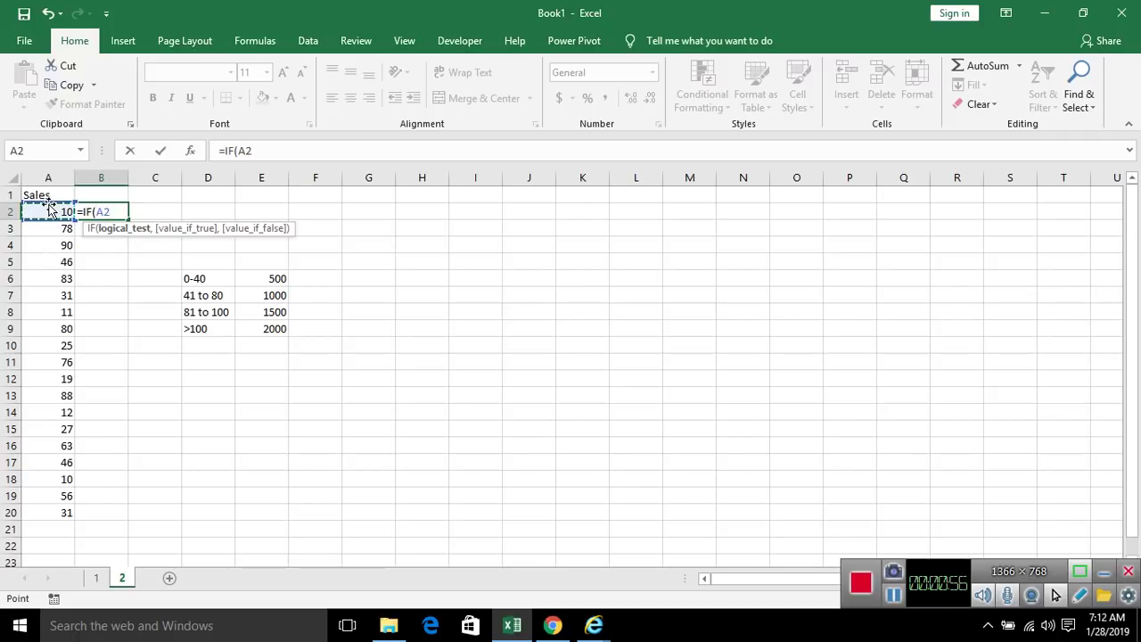
text(<=40)
text(,)
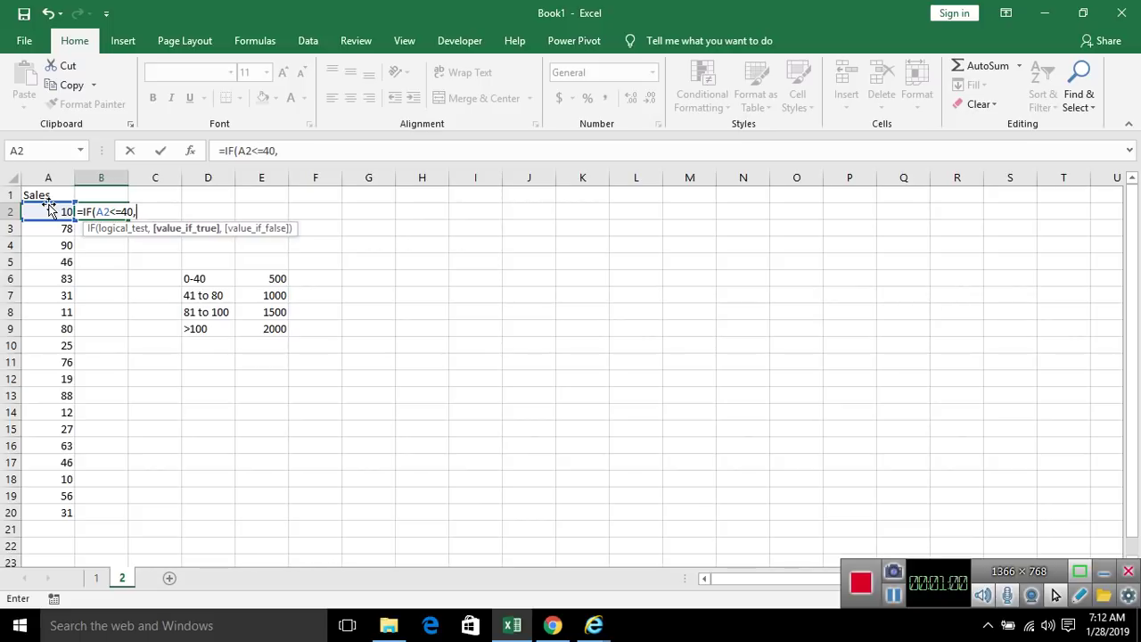
text(500)
text(,i)
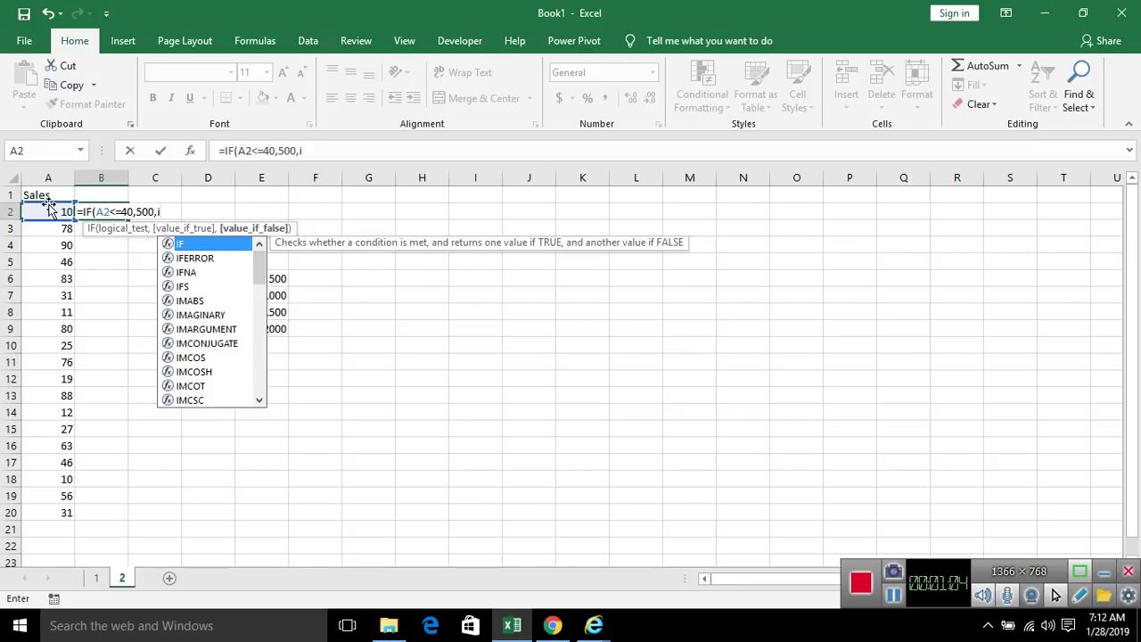
text(f()
click(48, 210)
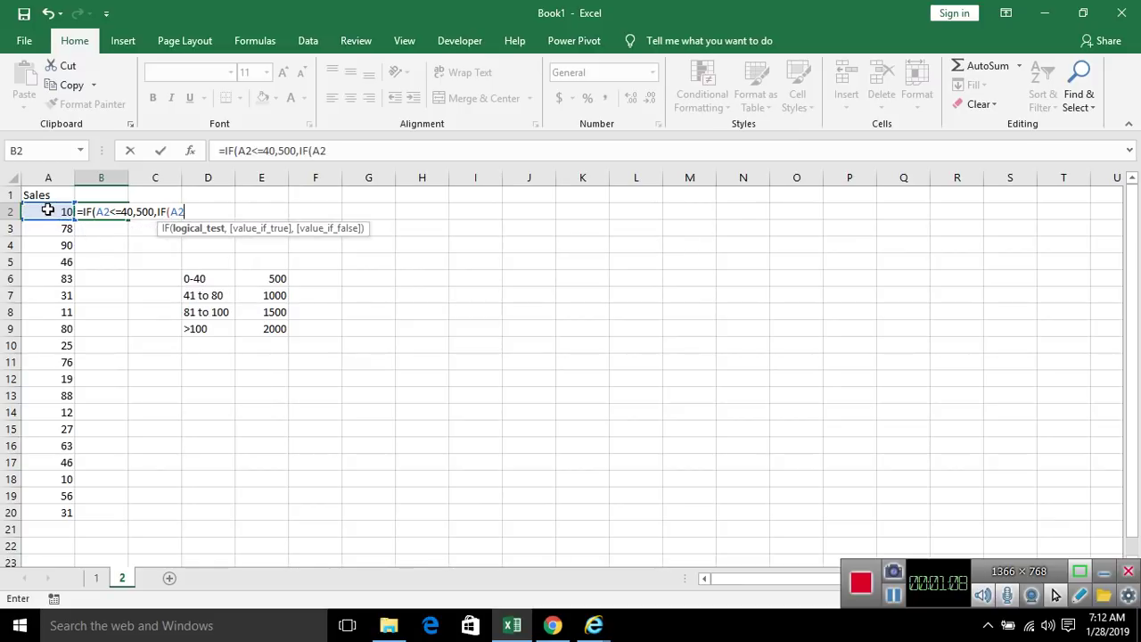
text(<)
text(=80)
text(,)
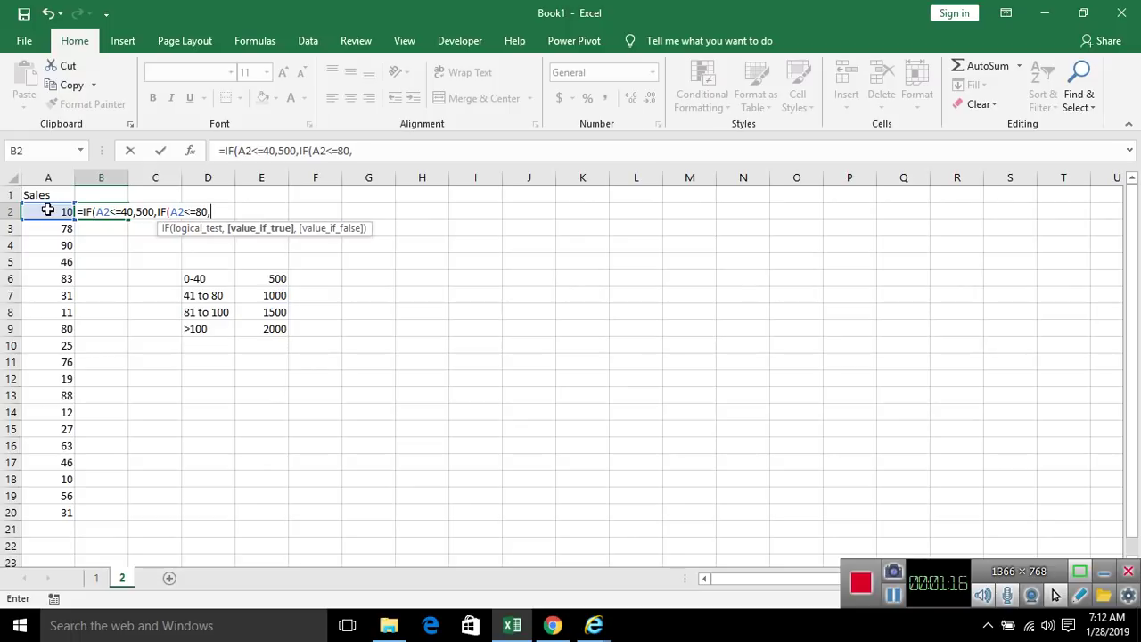
text(1)
text(000)
key(Return)
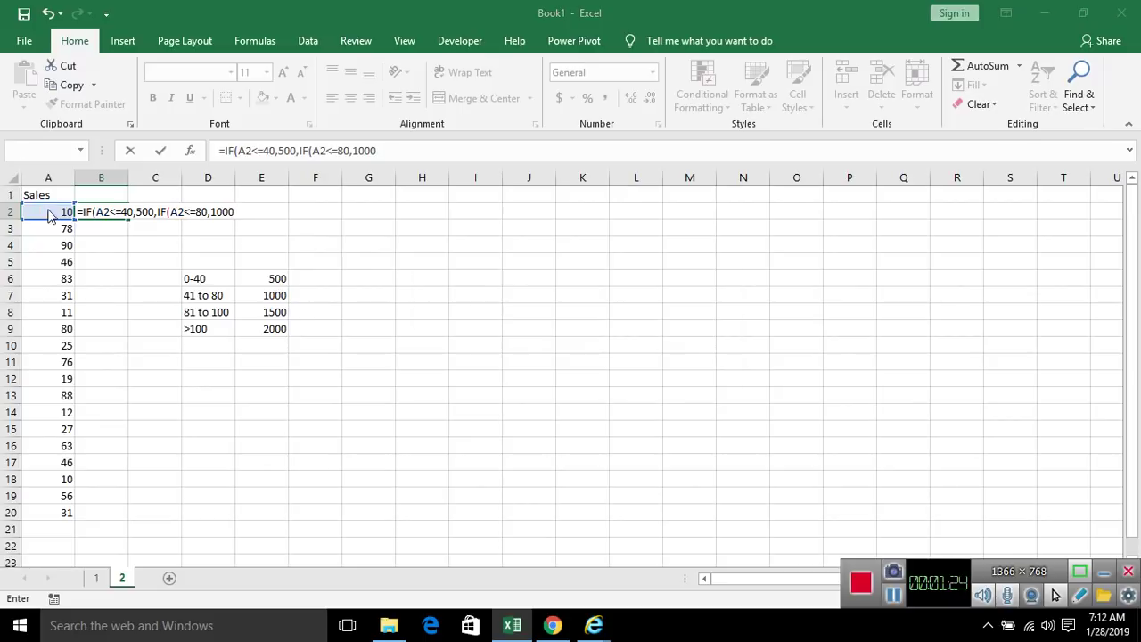
key(Return)
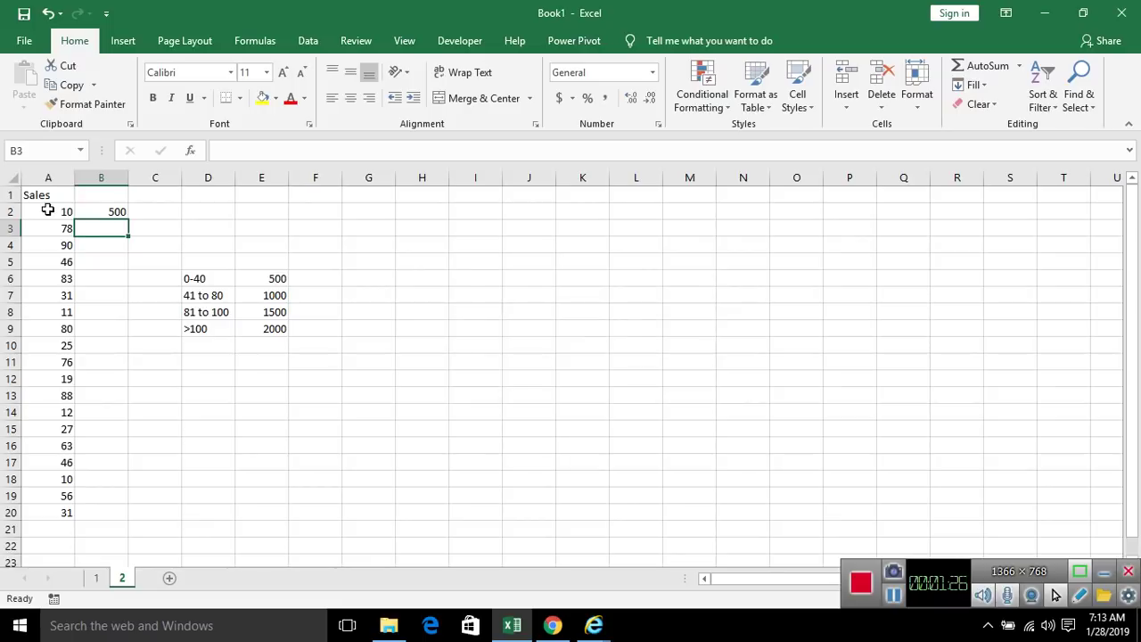
key(Up)
key(Down)
Enter =IFS(A3<=40,500,A3<=80,1500,A3<=100,1500,A3>100,2000) in cell B3
text(=if)
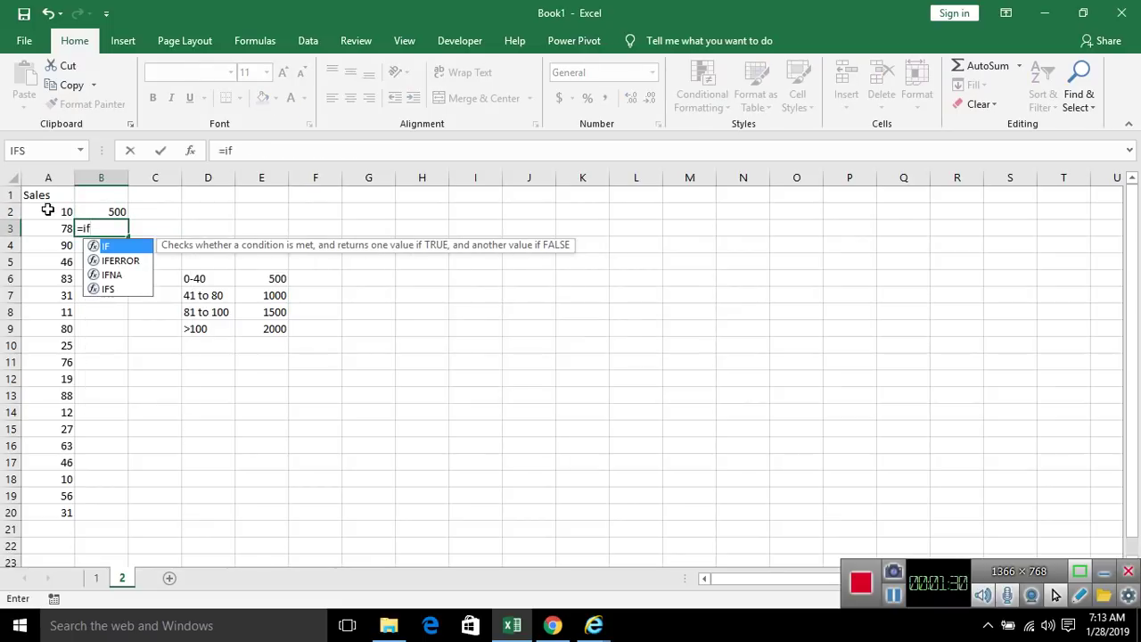
text(s)
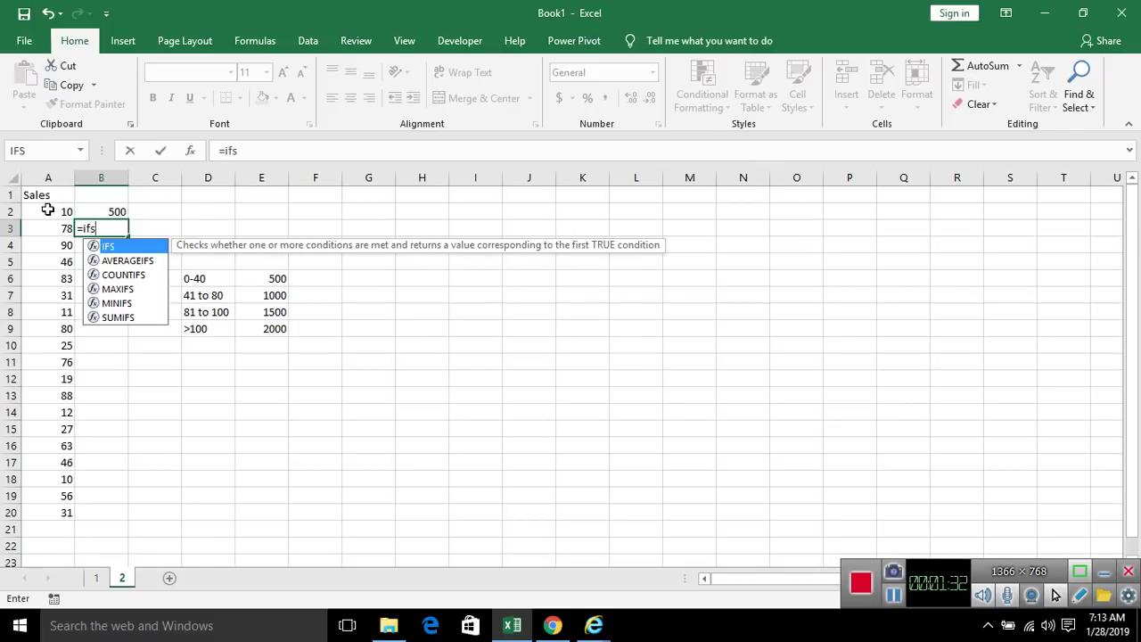
key(Tab)
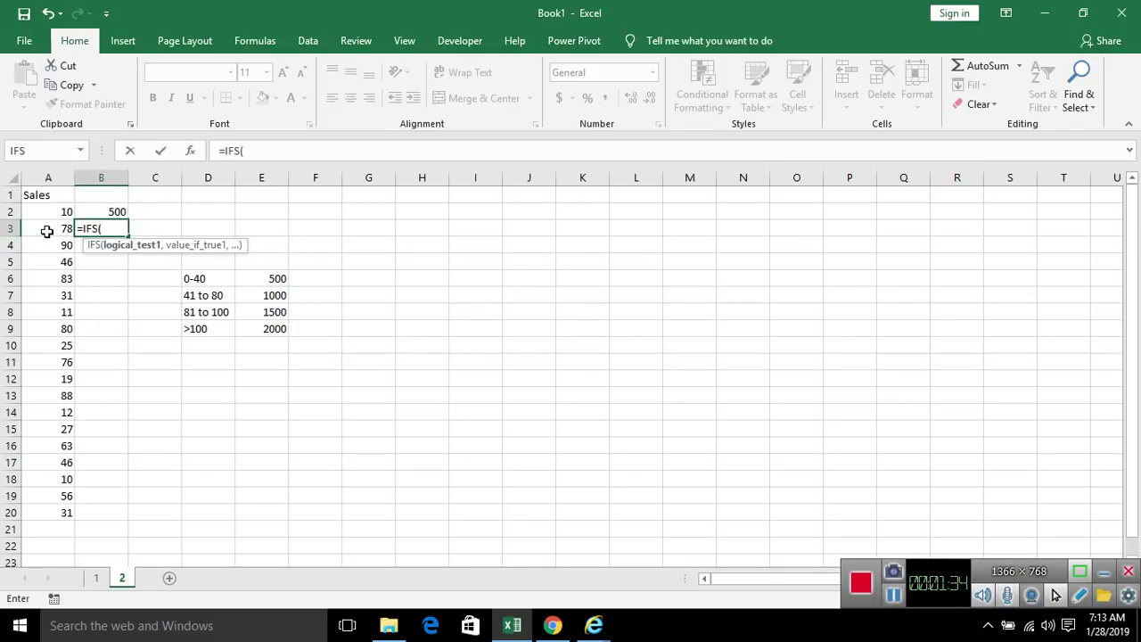
click(47, 230)
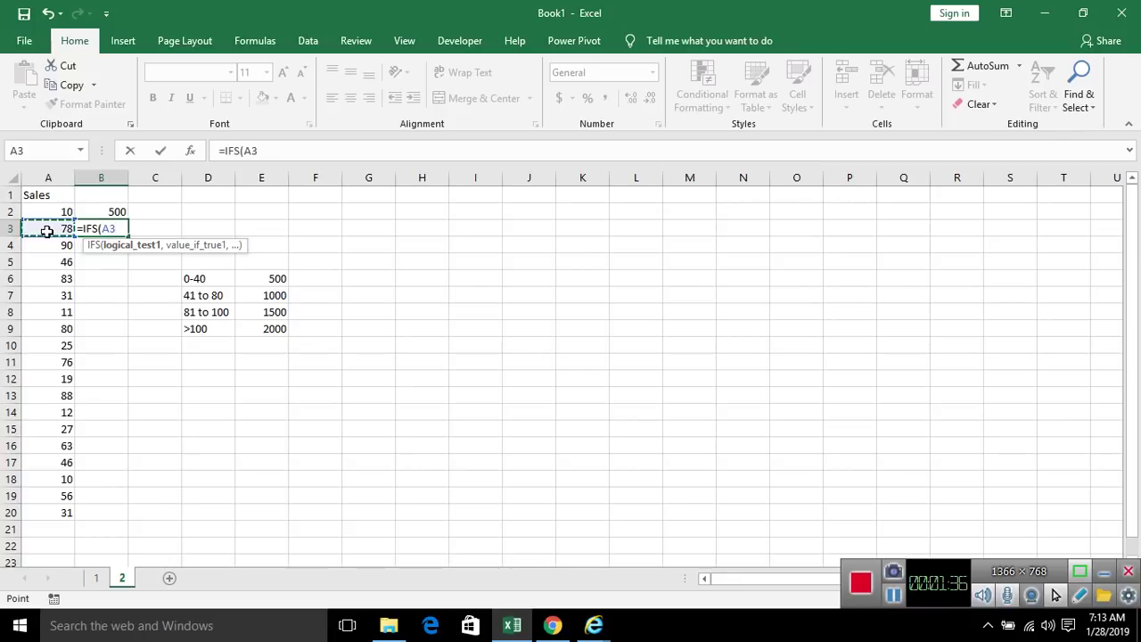
text(<)
text(=40)
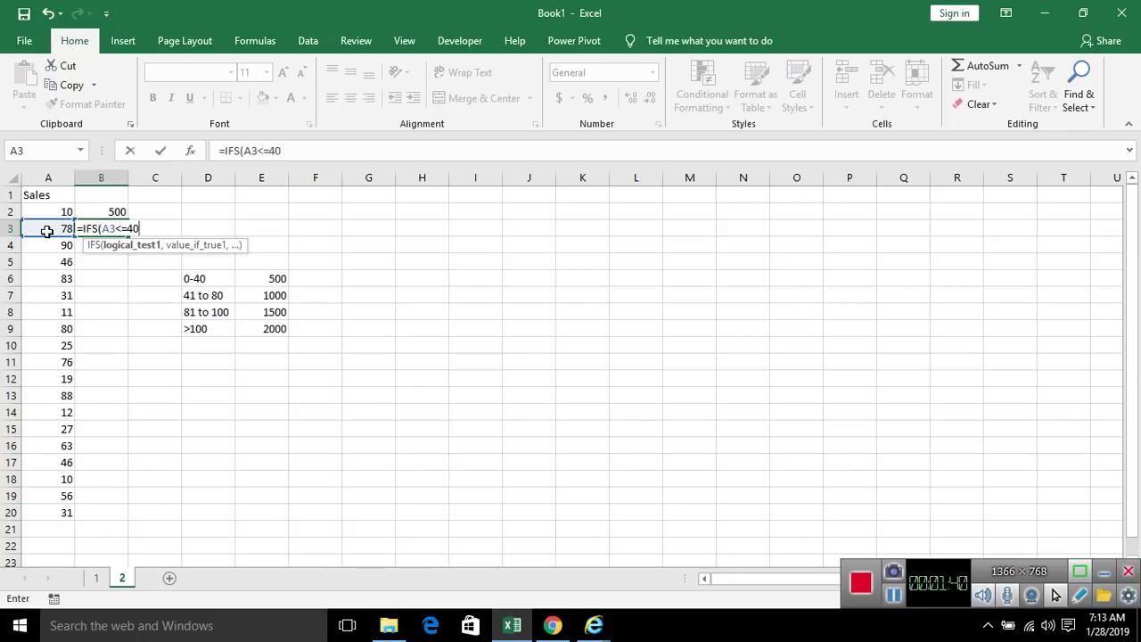
text(,5)
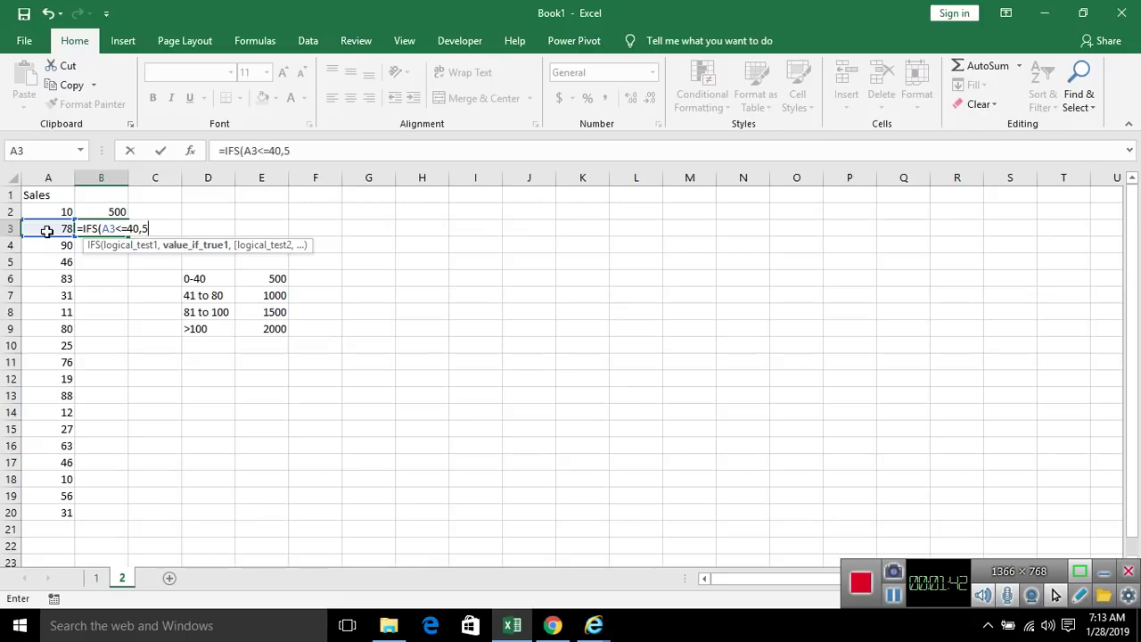
text(00)
text(,)
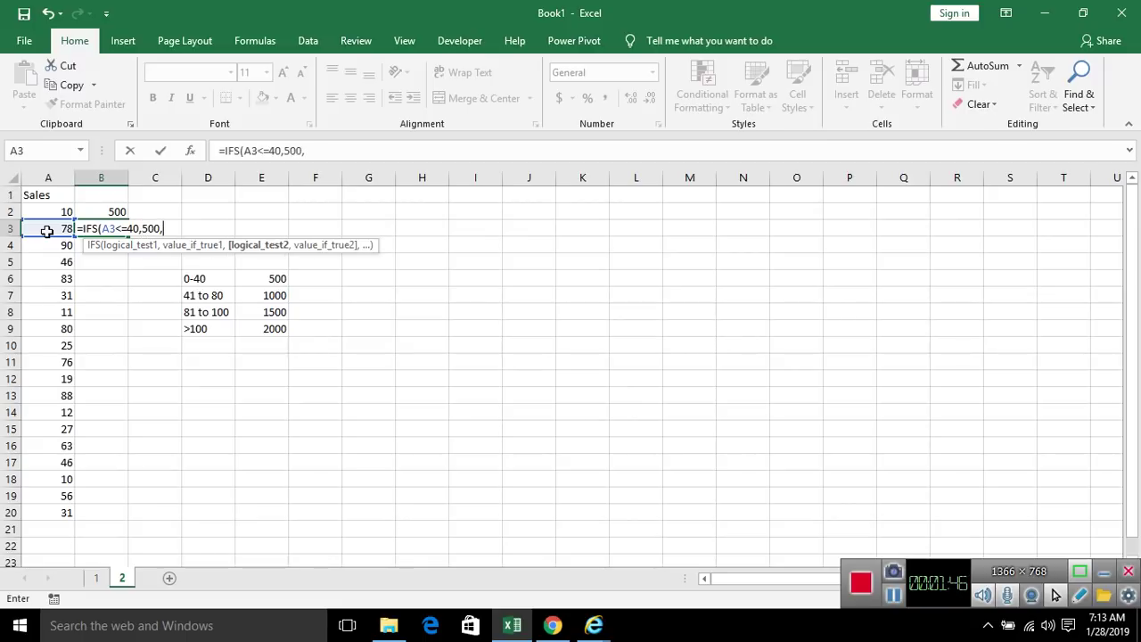
click(55, 229)
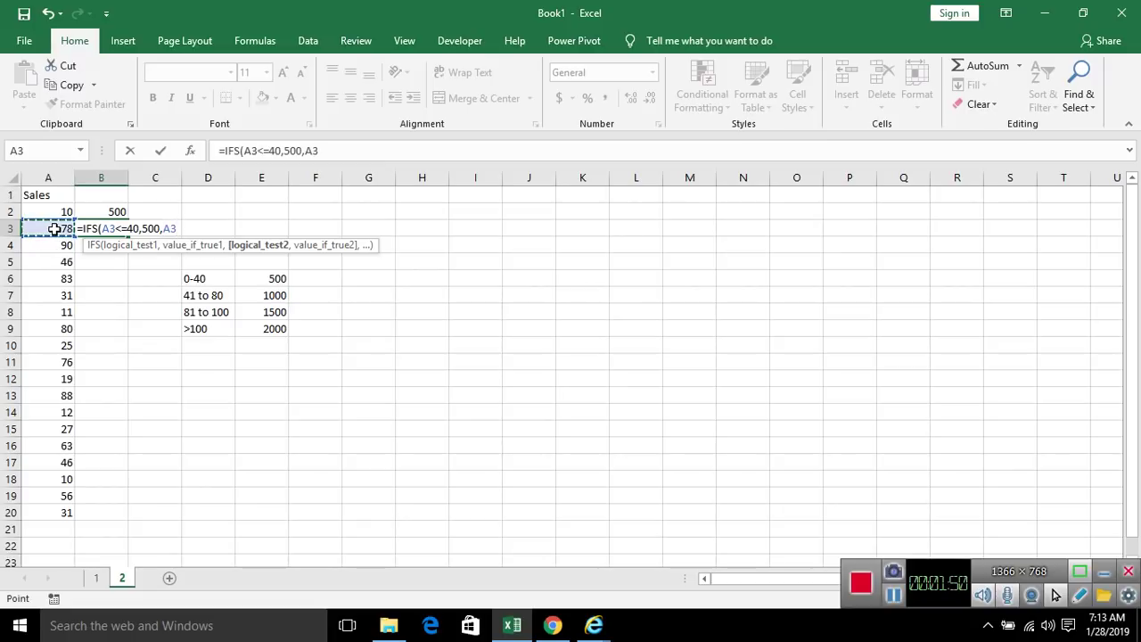
text(<)
text(=)
text(8)
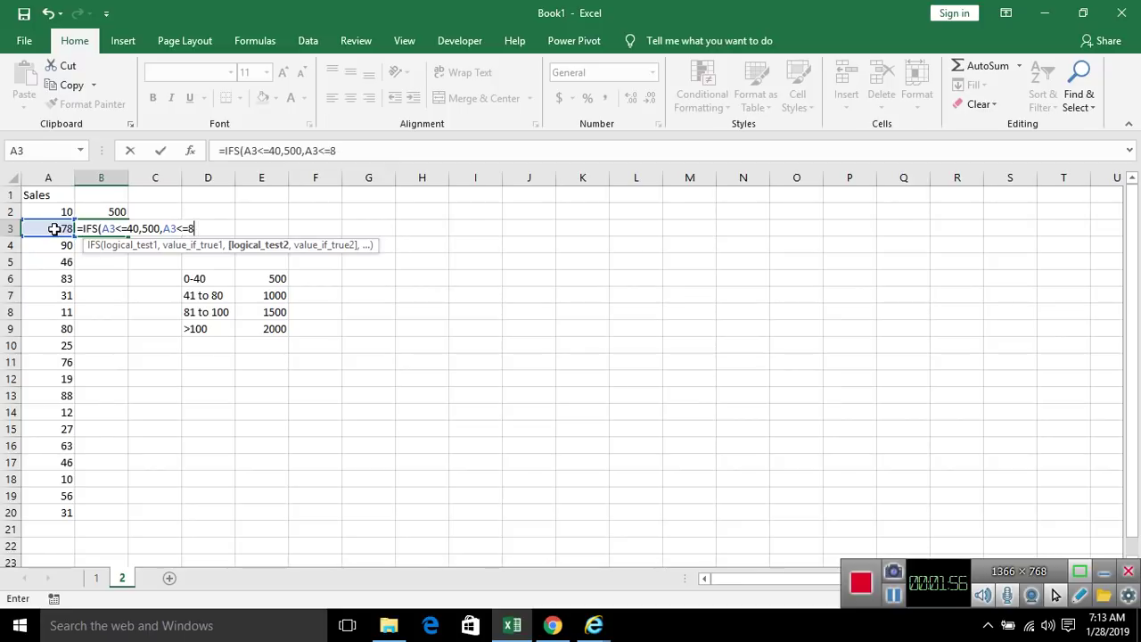
text(-0,1)
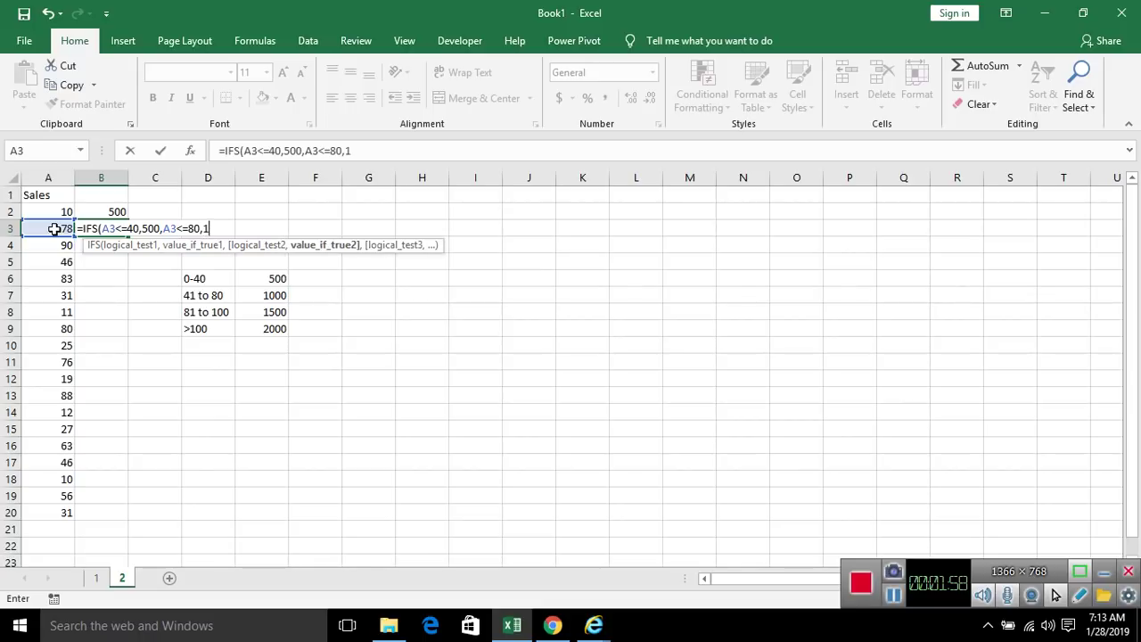
text(500)
text(,)
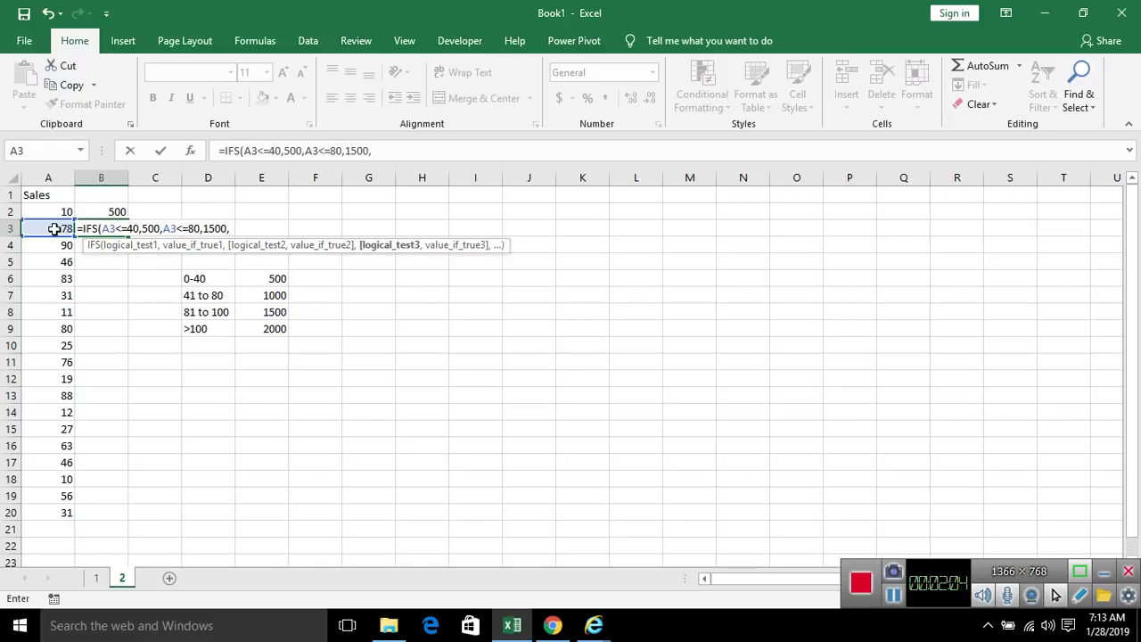
click(32, 228)
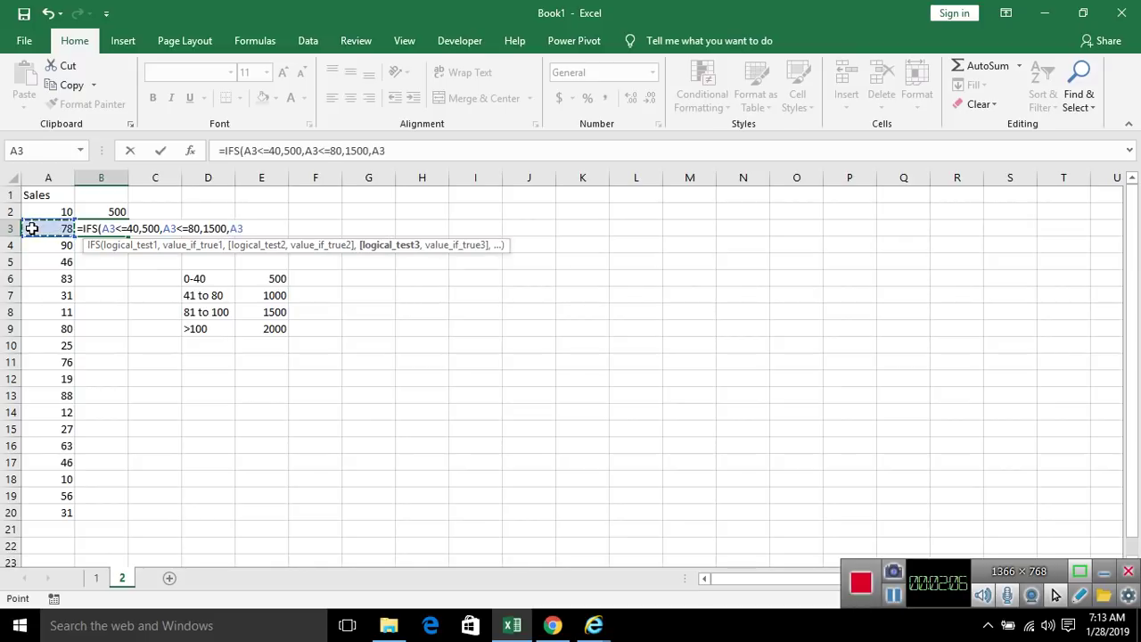
text(<=)
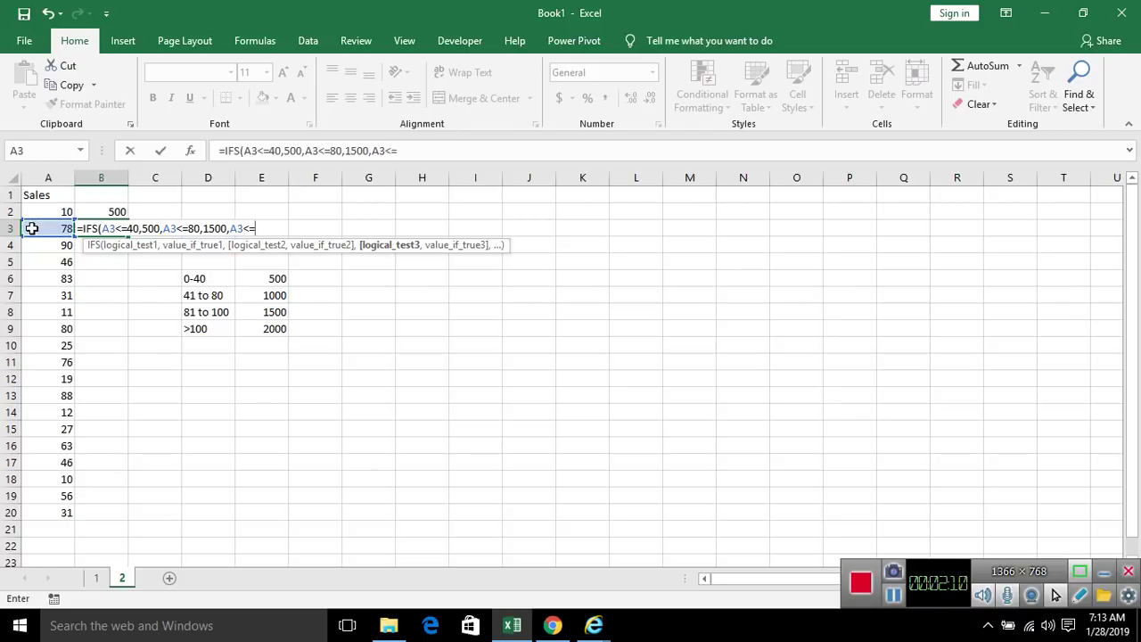
text(100)
text(,)
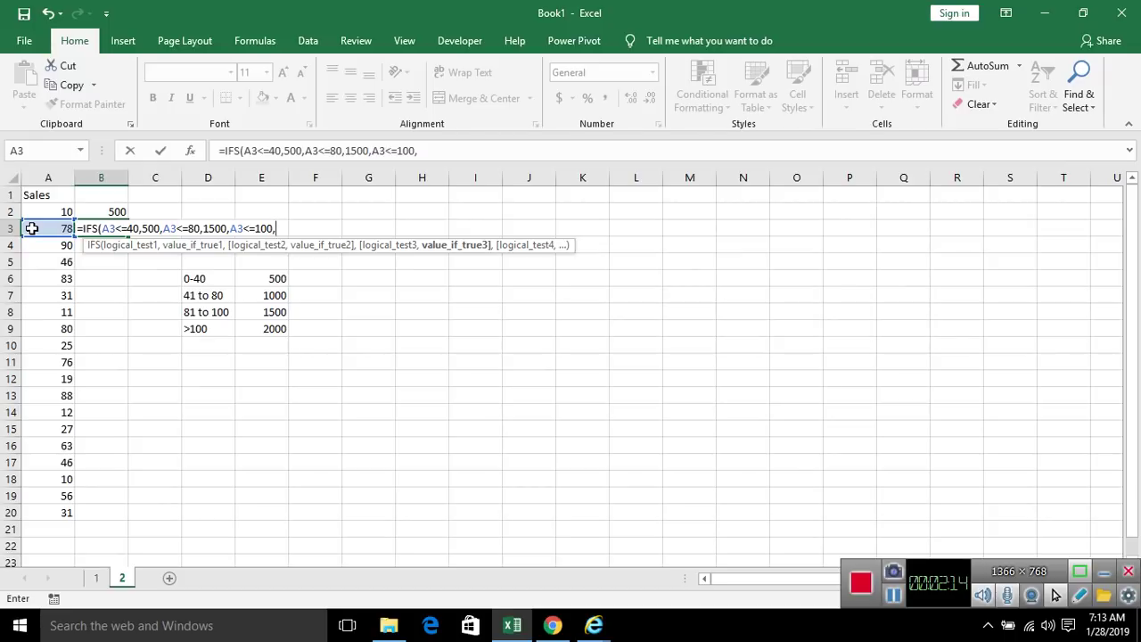
text(1)
text(500)
text(,)
click(40, 229)
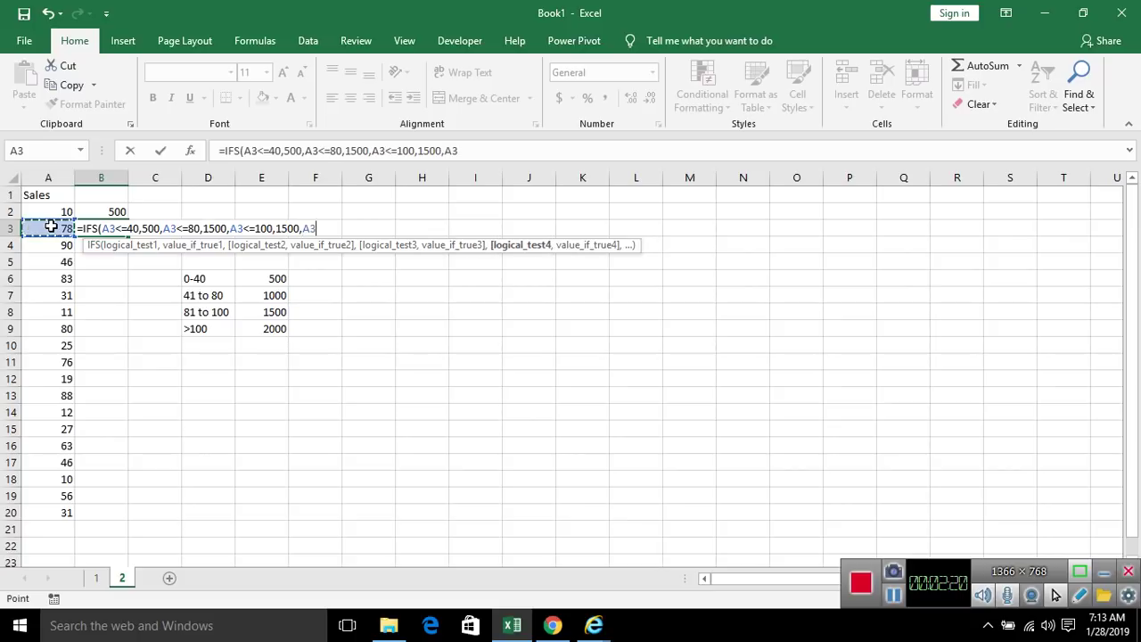
text(>)
text(100)
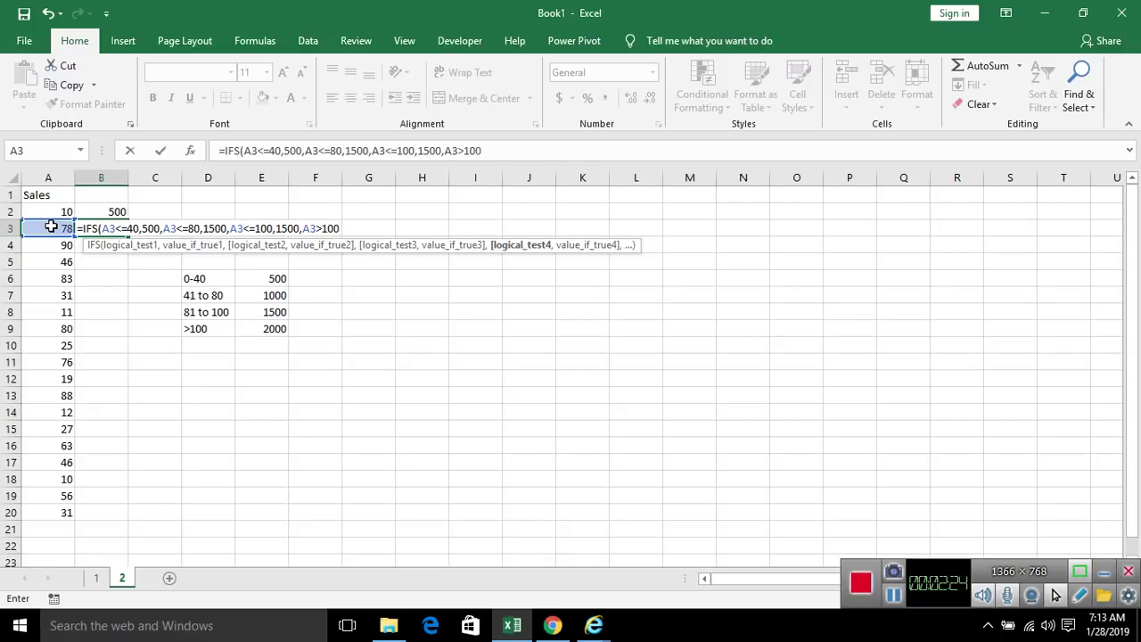
text(,2)
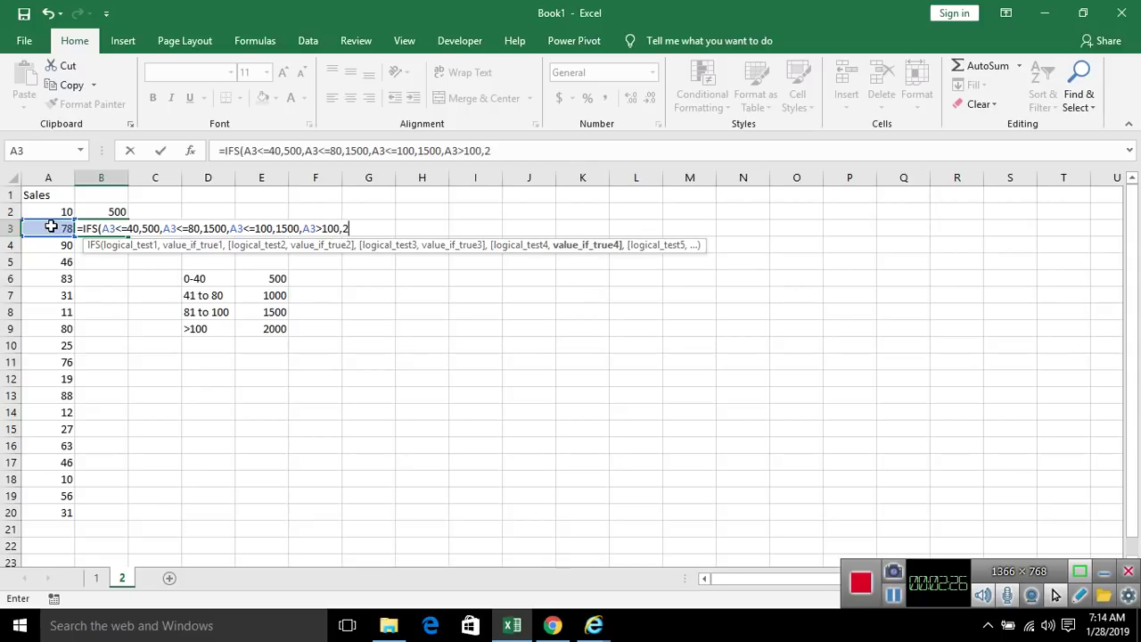
text(000)
key(Return)
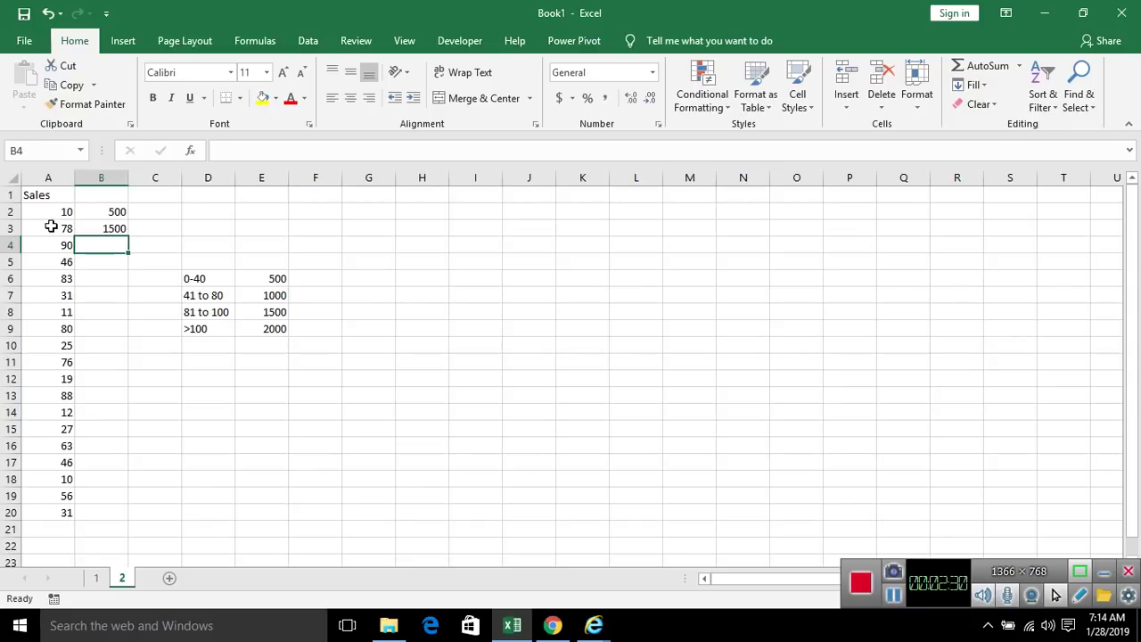
Copy the B3 IFS formula down through B20
key(Up)
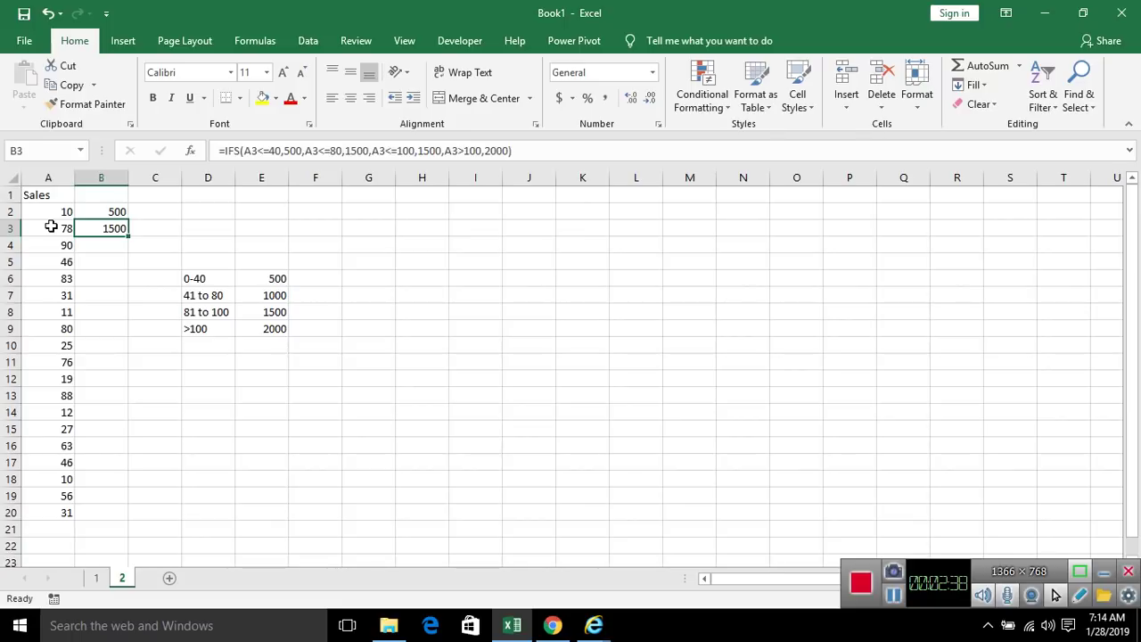
double_click(127, 236)
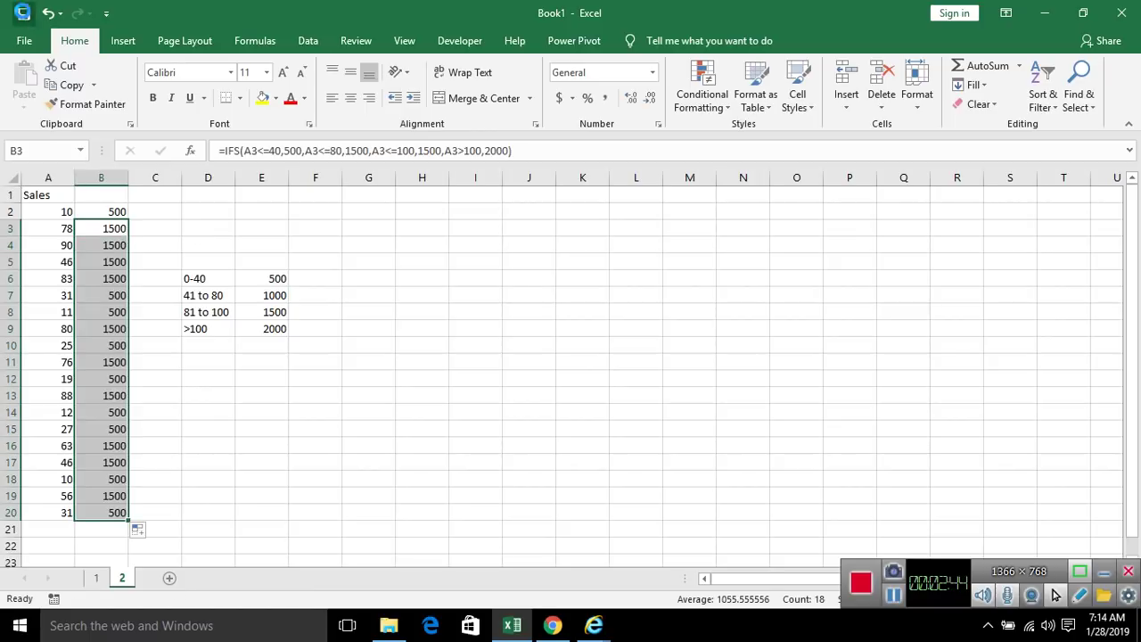
click(23, 12)
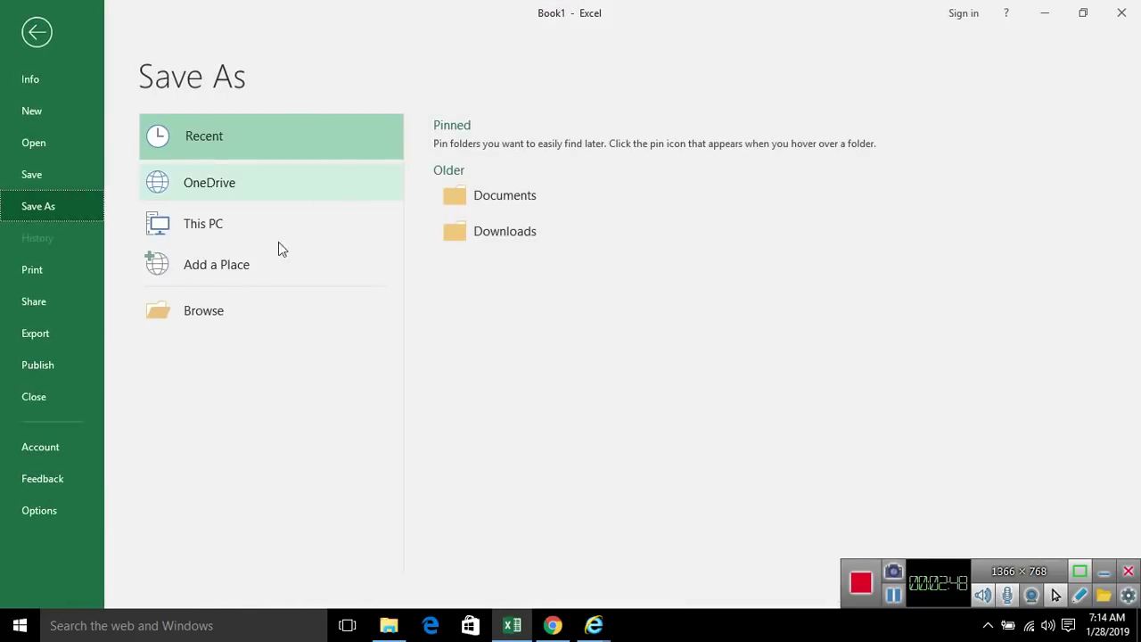
Save the workbook to the Desktop as Excel2019, keeping the macro-free Excel Workbook format
click(189, 310)
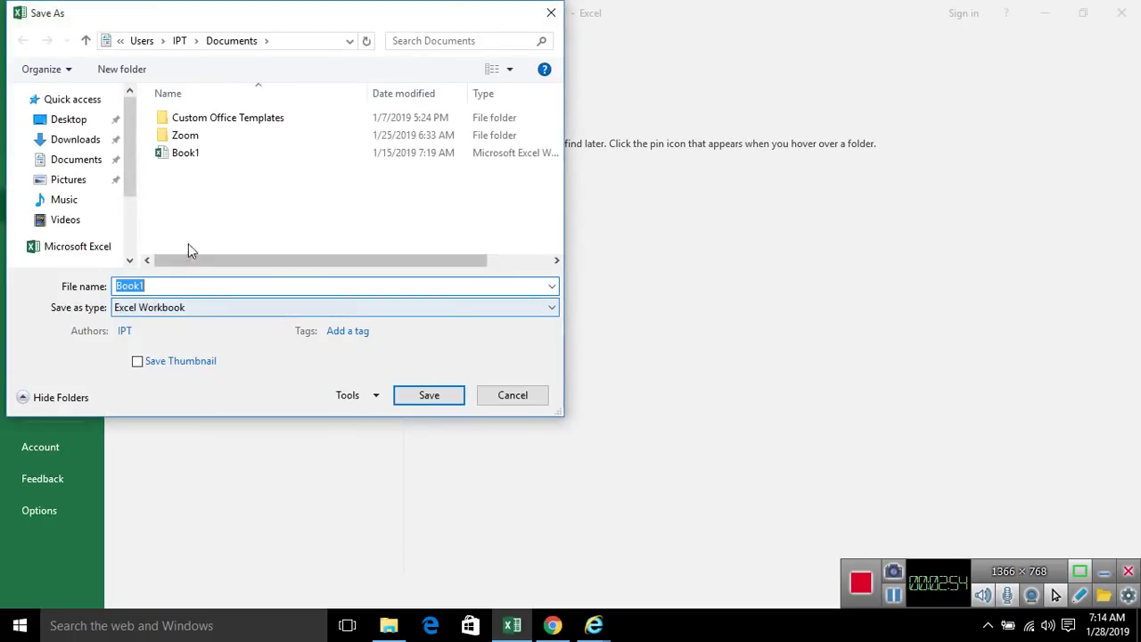
click(75, 121)
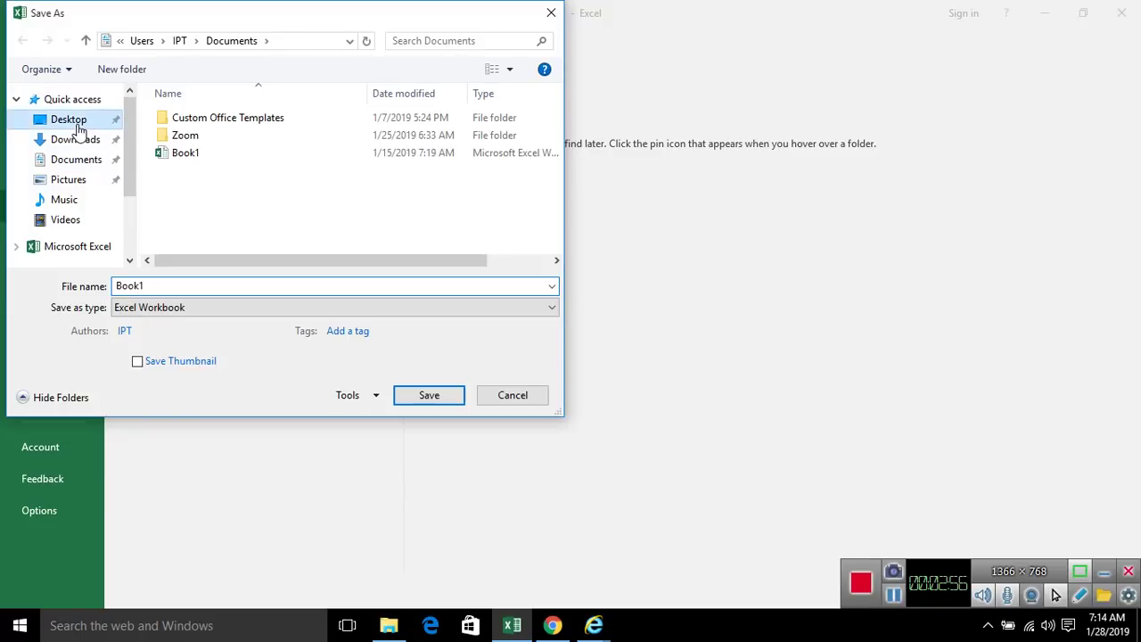
click(155, 283)
double_click(156, 283)
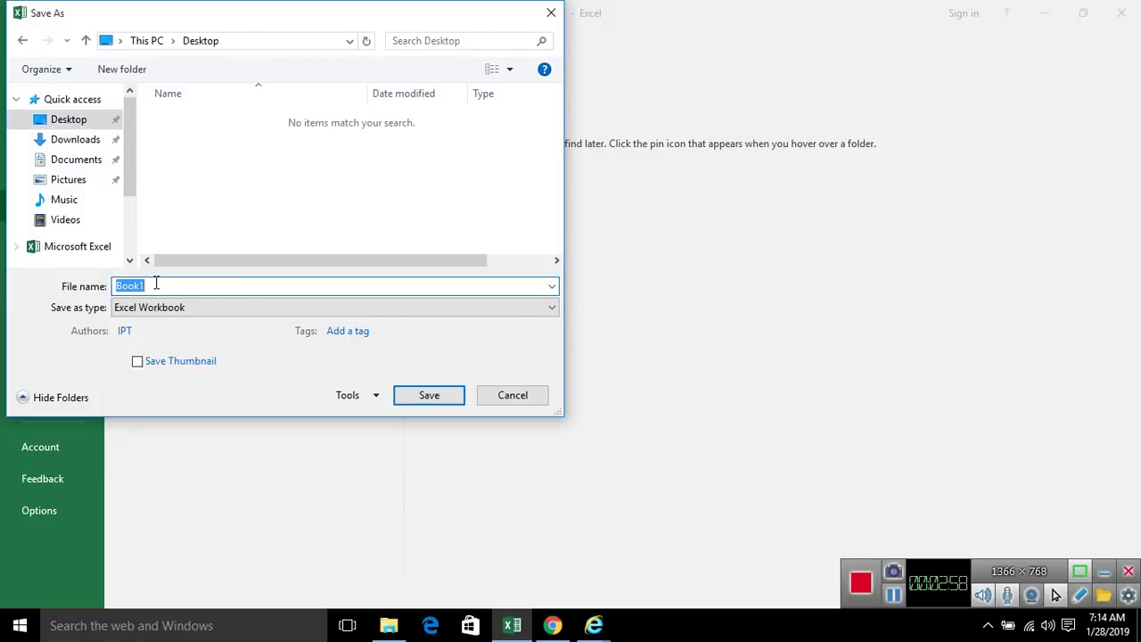
text(ra)
key(BackSpace)
key(BackSpace)
text(Excel)
text(2)
text(1)
text(09)
key(BackSpace)
key(BackSpace)
key(BackSpace)
text(01)
text(9)
click(440, 403)
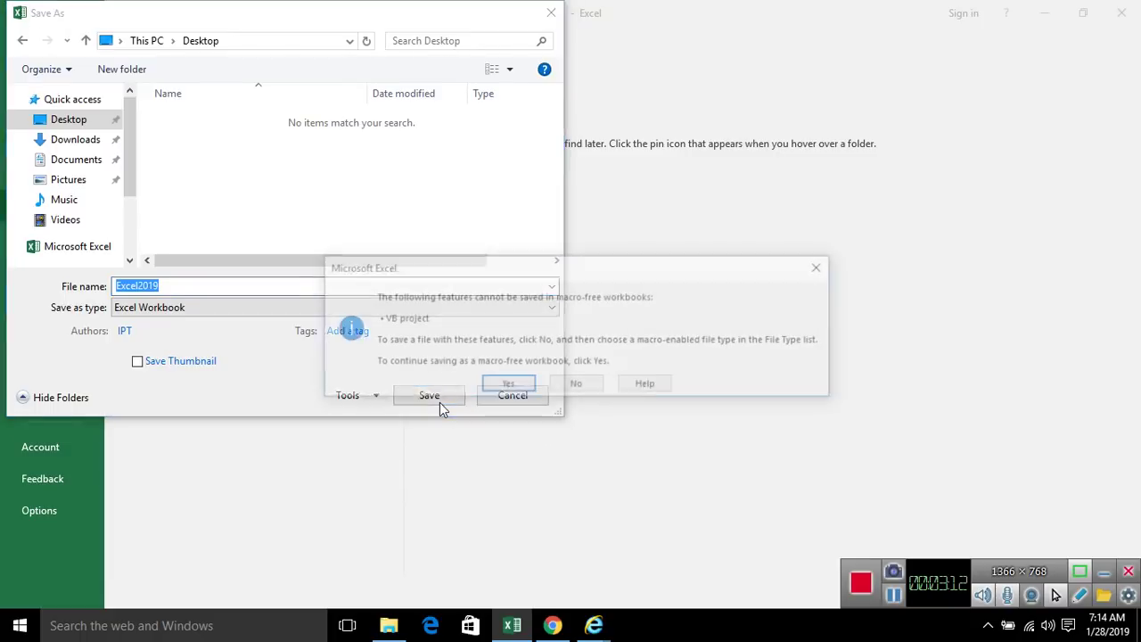
click(506, 388)
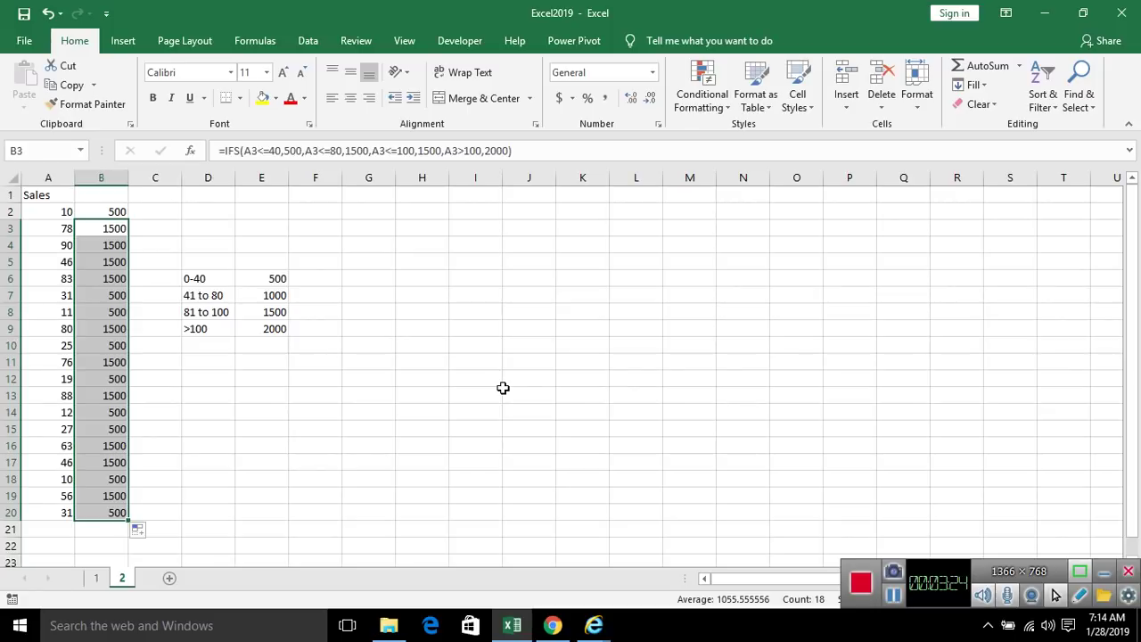
Close the Excel window to return to the desktop
click(1122, 16)
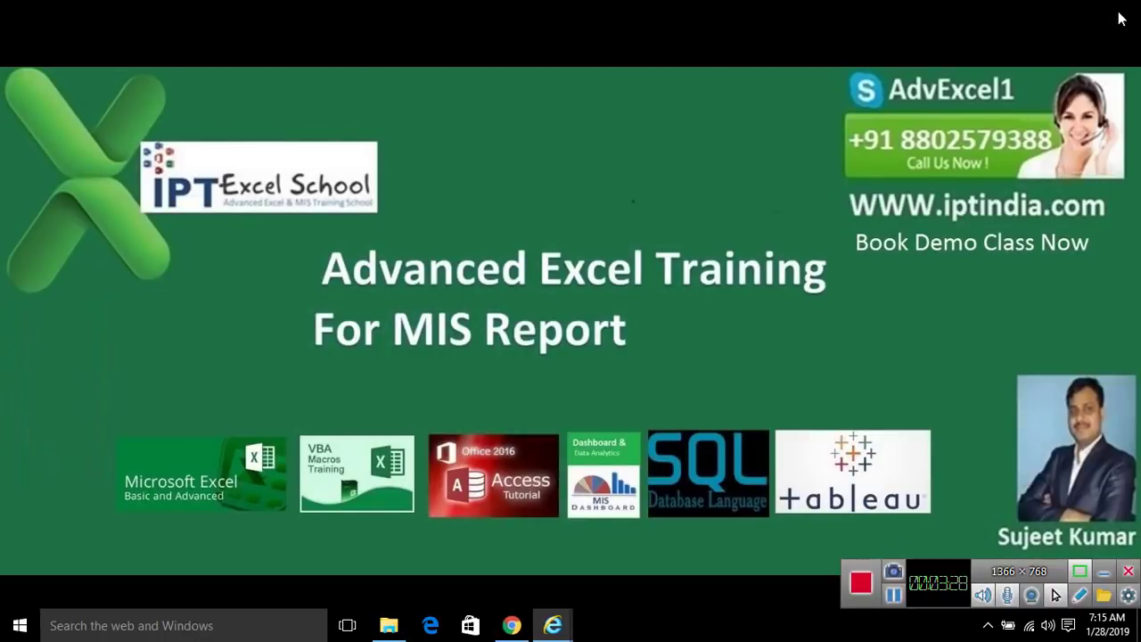